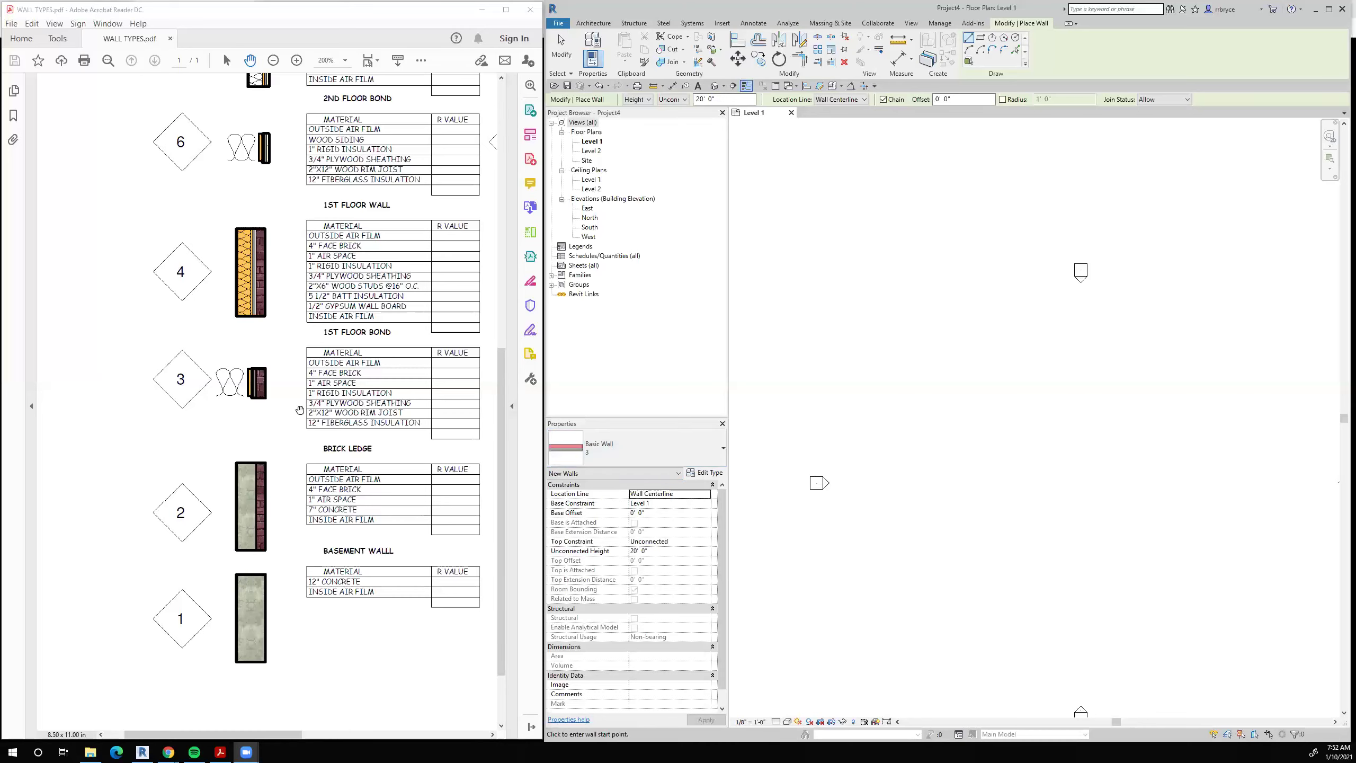
Duplicate the current wall type as '2' and open its layer structure for editing.
click(712, 476)
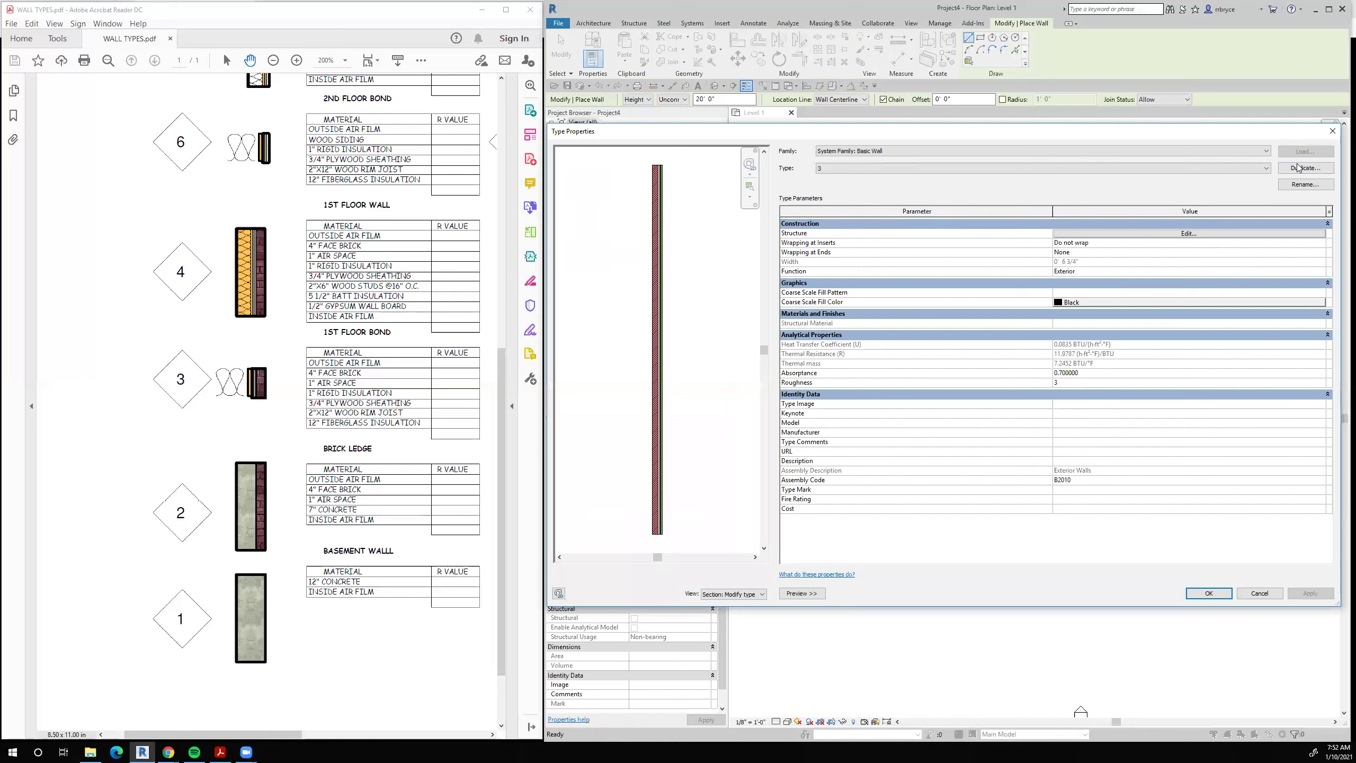
click(1303, 168)
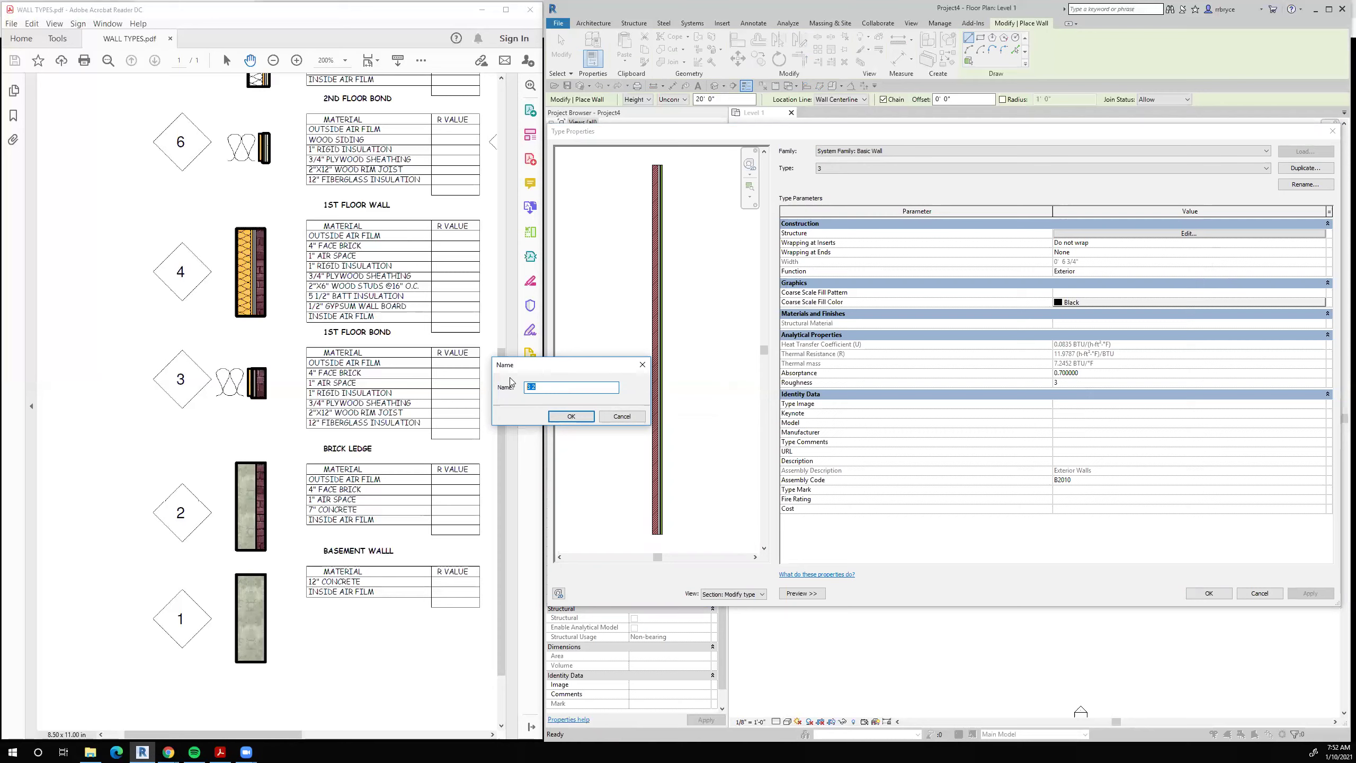
text(2)
click(572, 416)
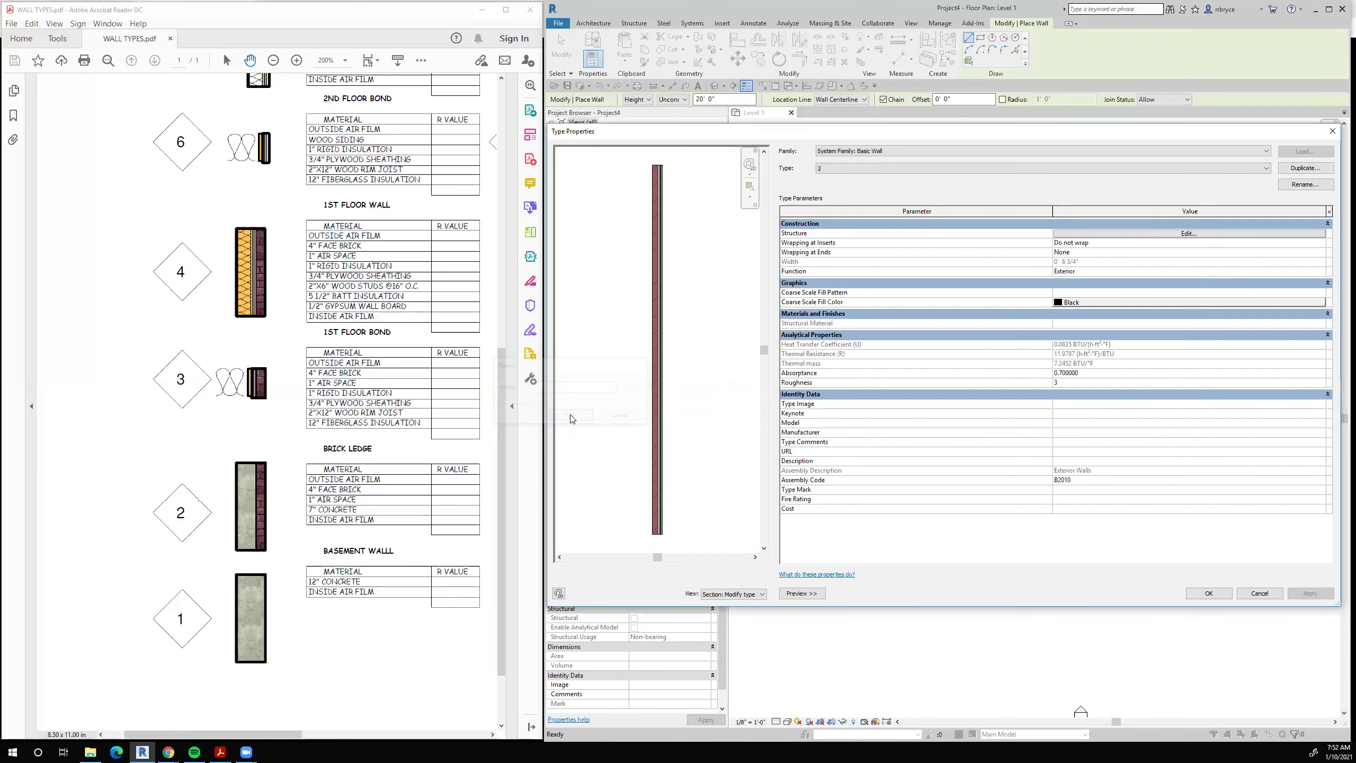
click(1083, 236)
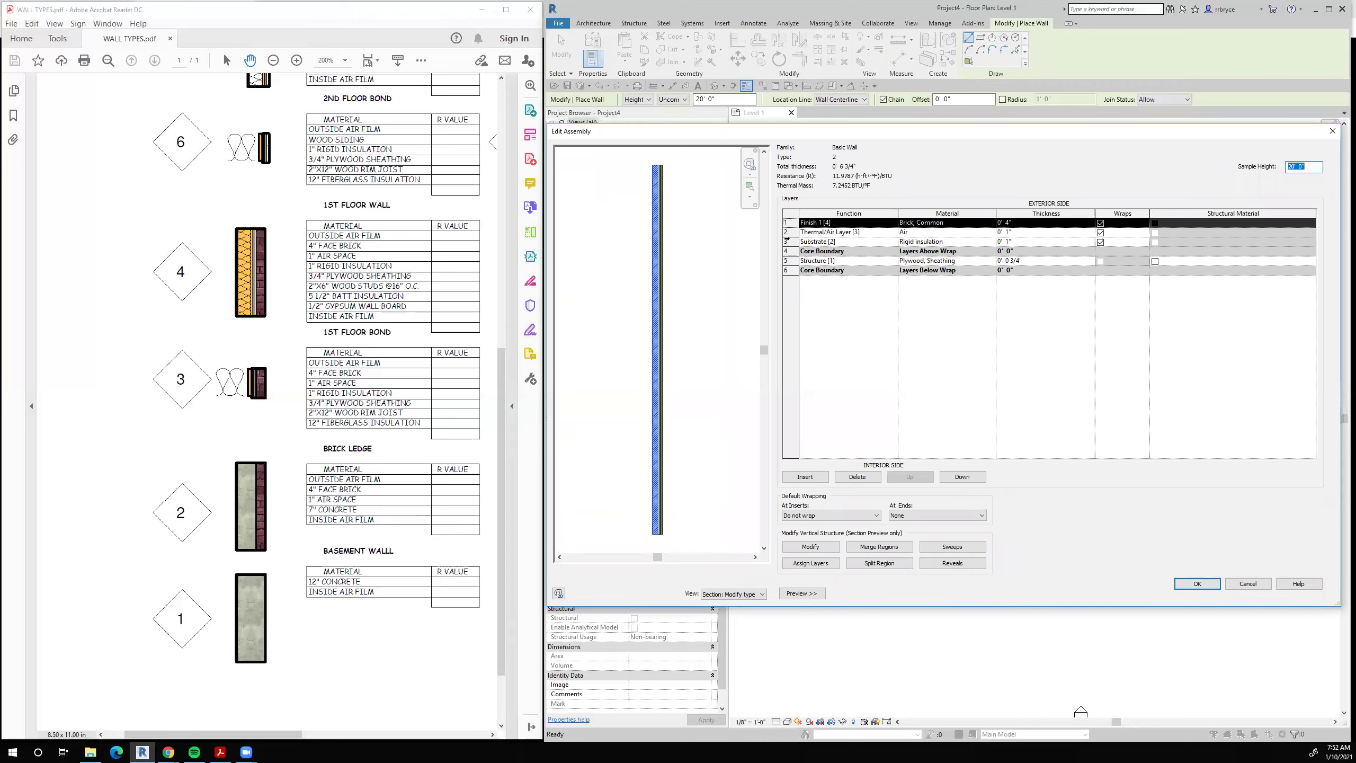
Delete the rigid insulation layer and make the structure layer Concrete, Cast-in-Place gray.
click(787, 241)
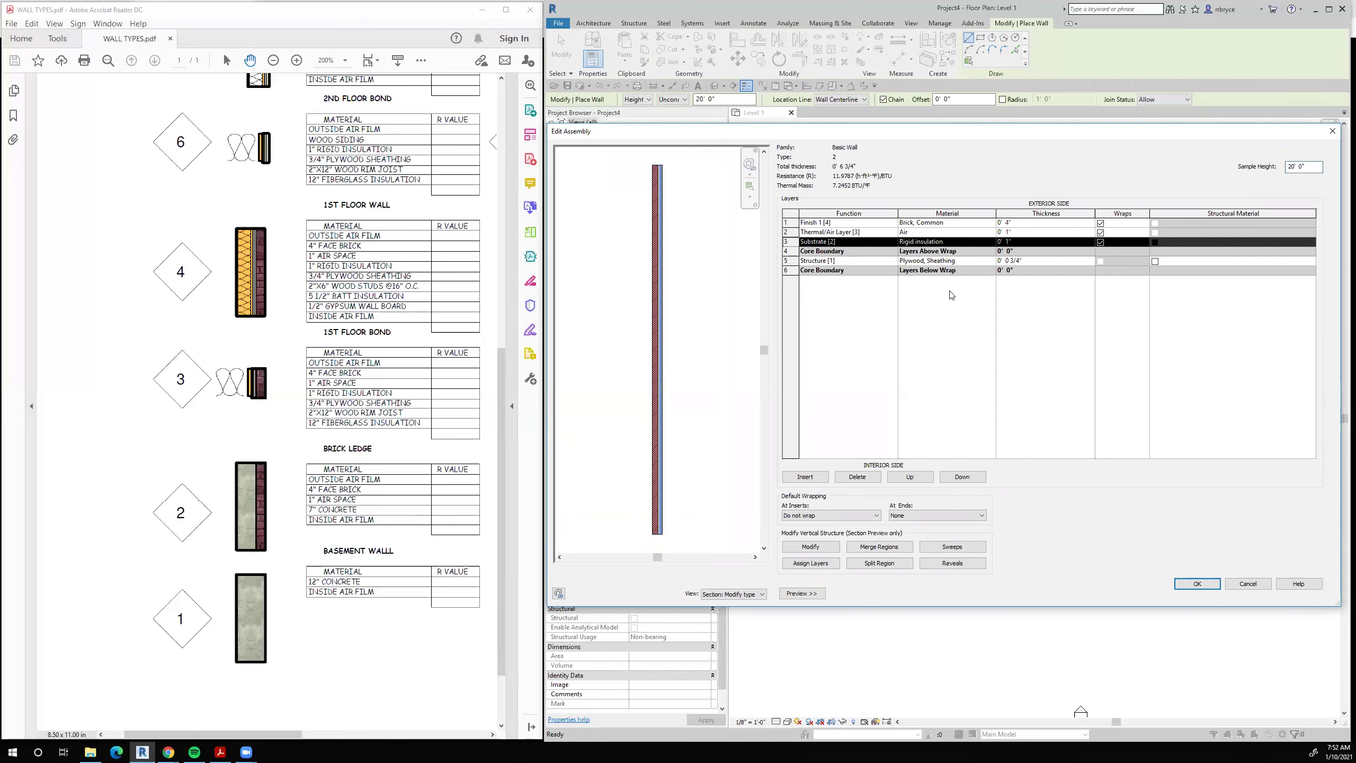
click(859, 479)
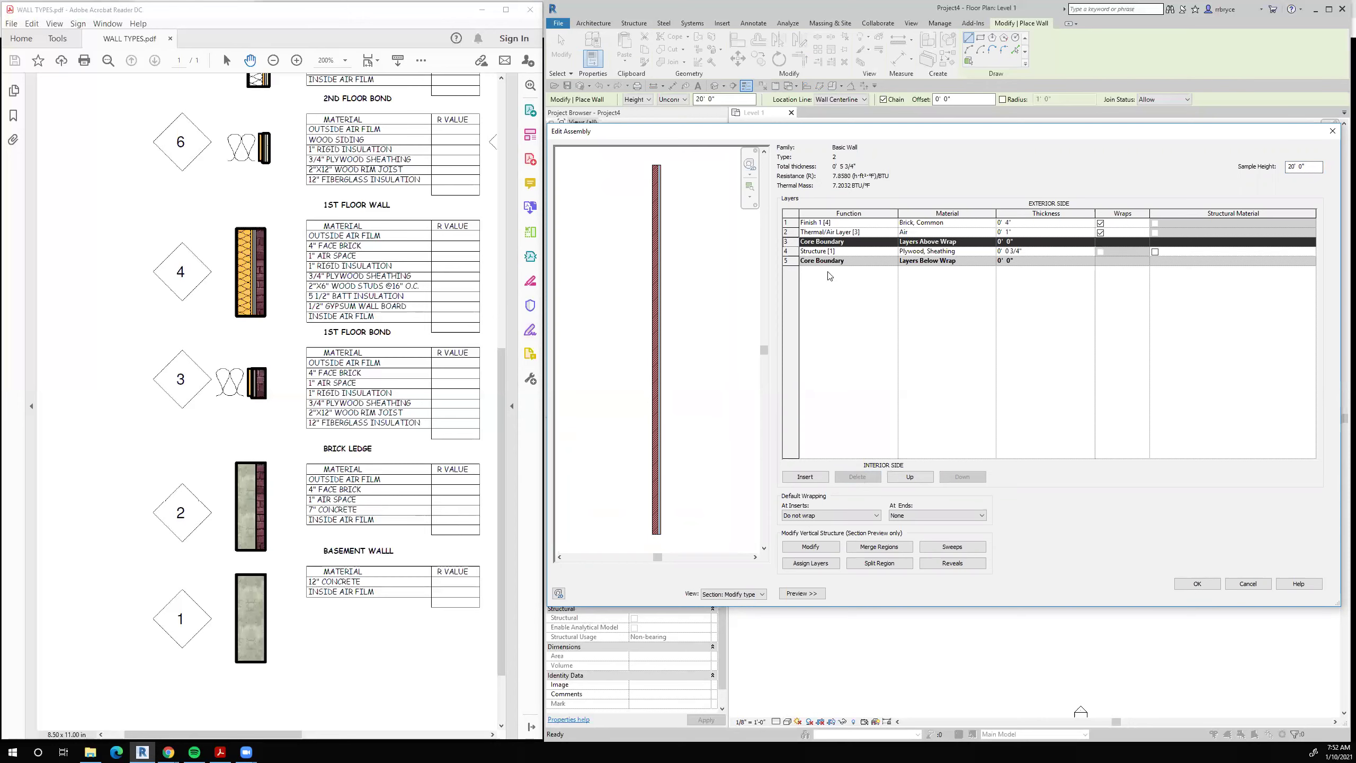
click(928, 252)
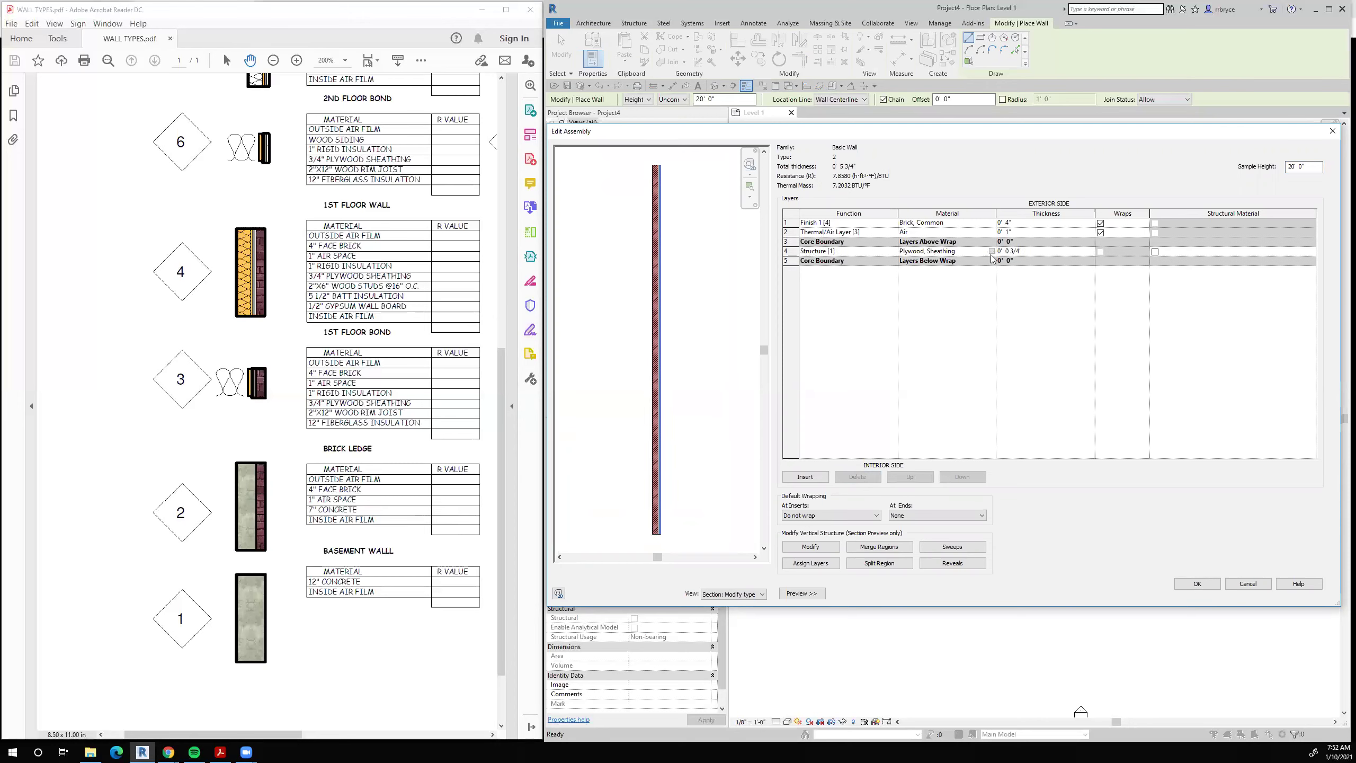
click(990, 252)
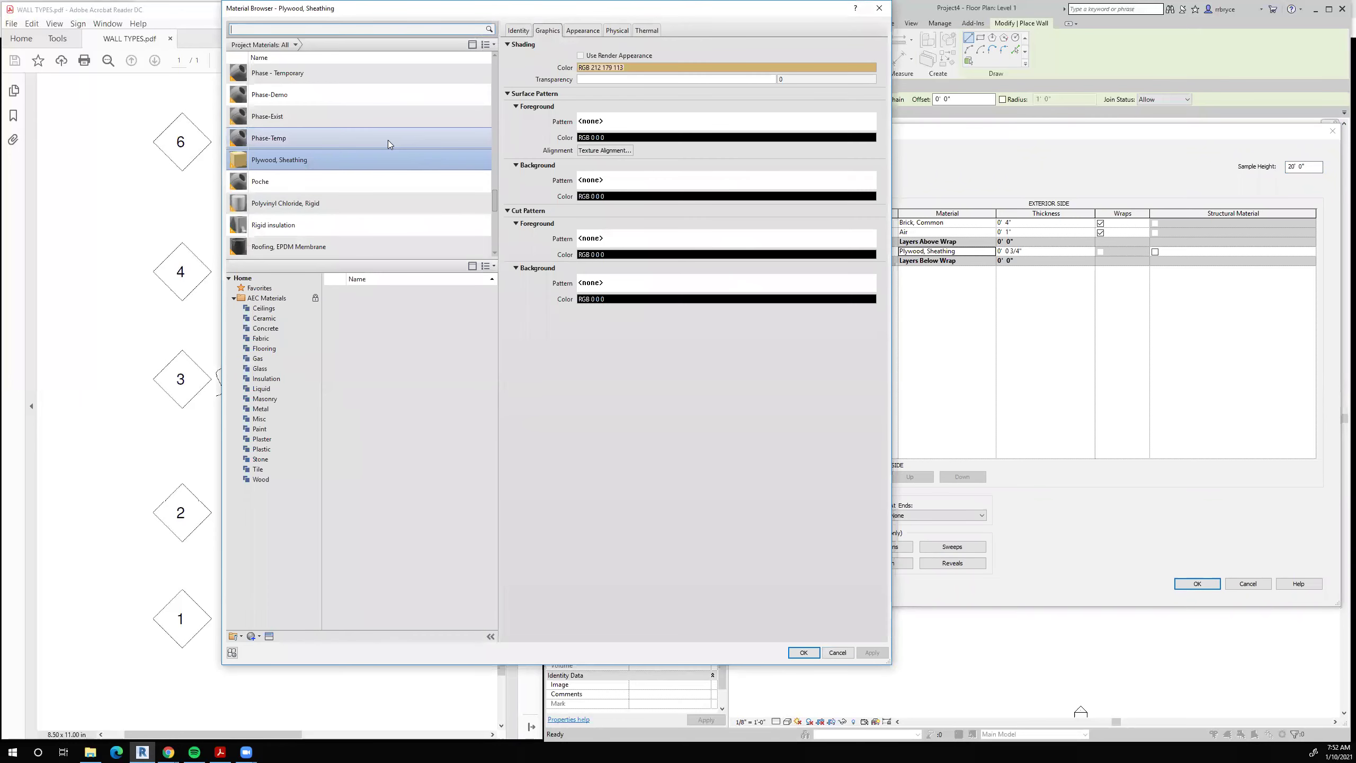
text(coNC)
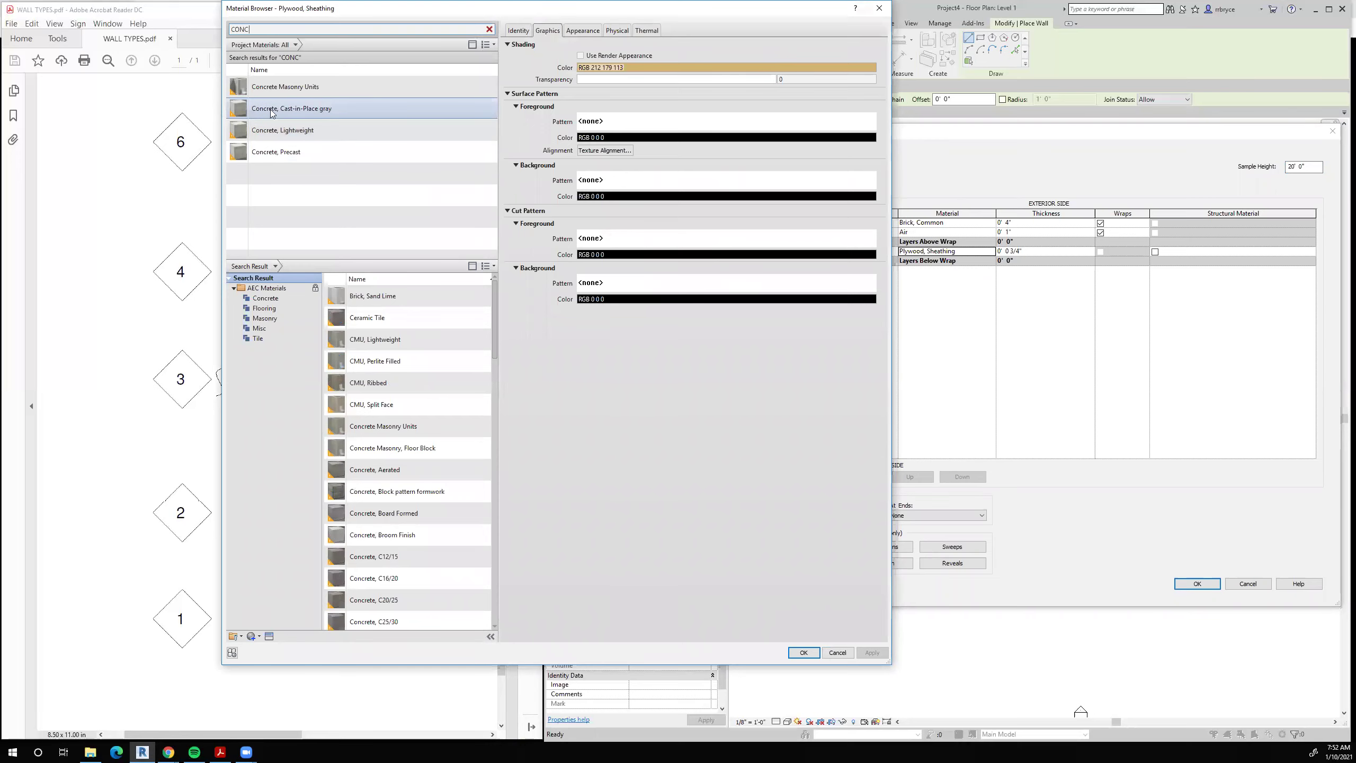
click(328, 111)
key(Return)
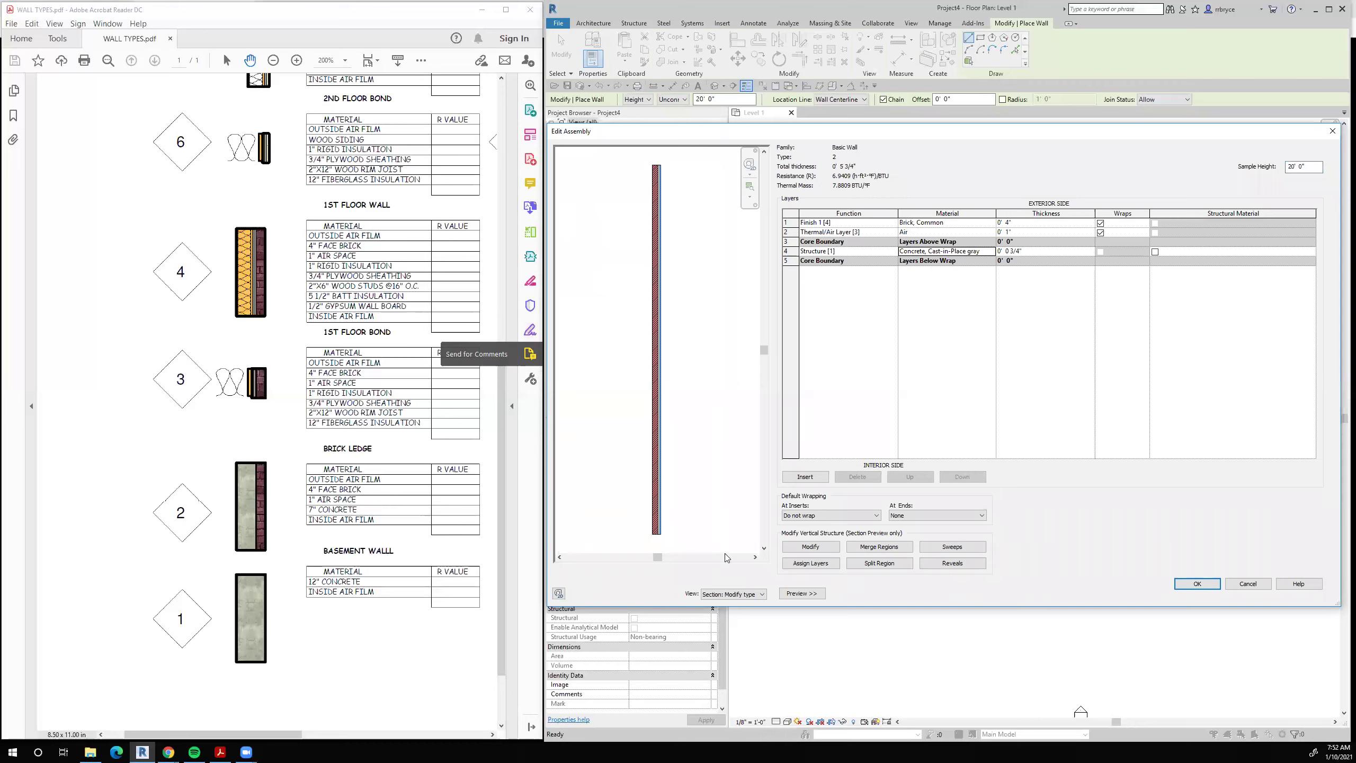
Make the concrete structure layer 7" thick for a 1' 0" wall, and accept the changes.
click(1015, 252)
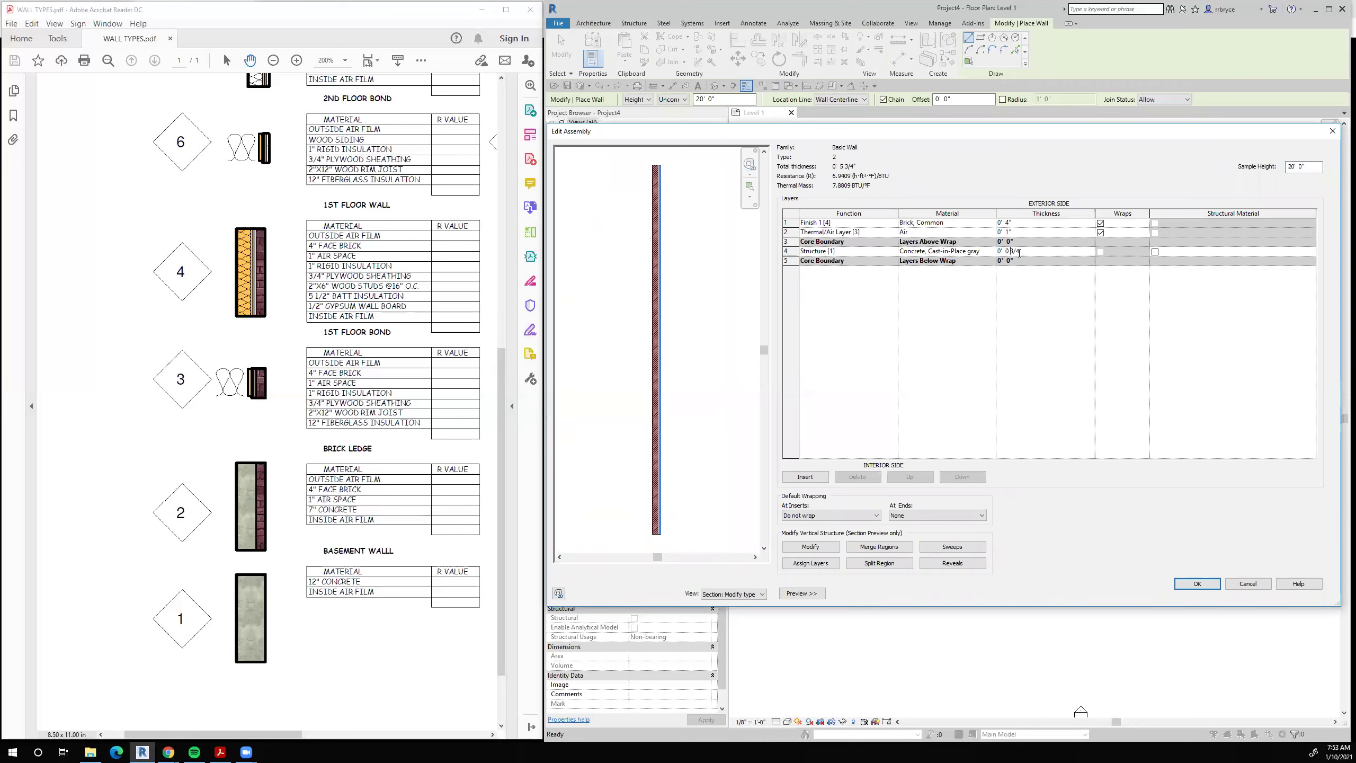
double_click(1015, 251)
text(7)
click(1032, 328)
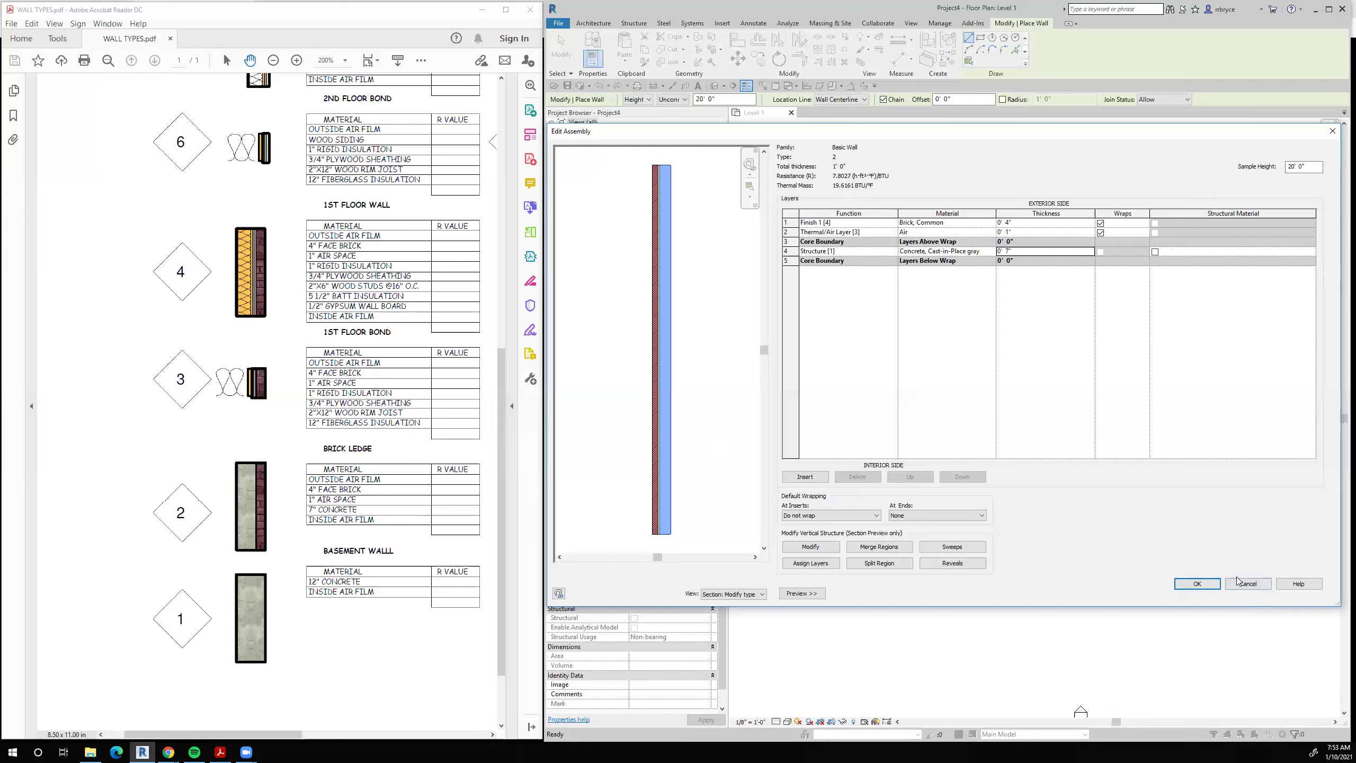
click(1196, 584)
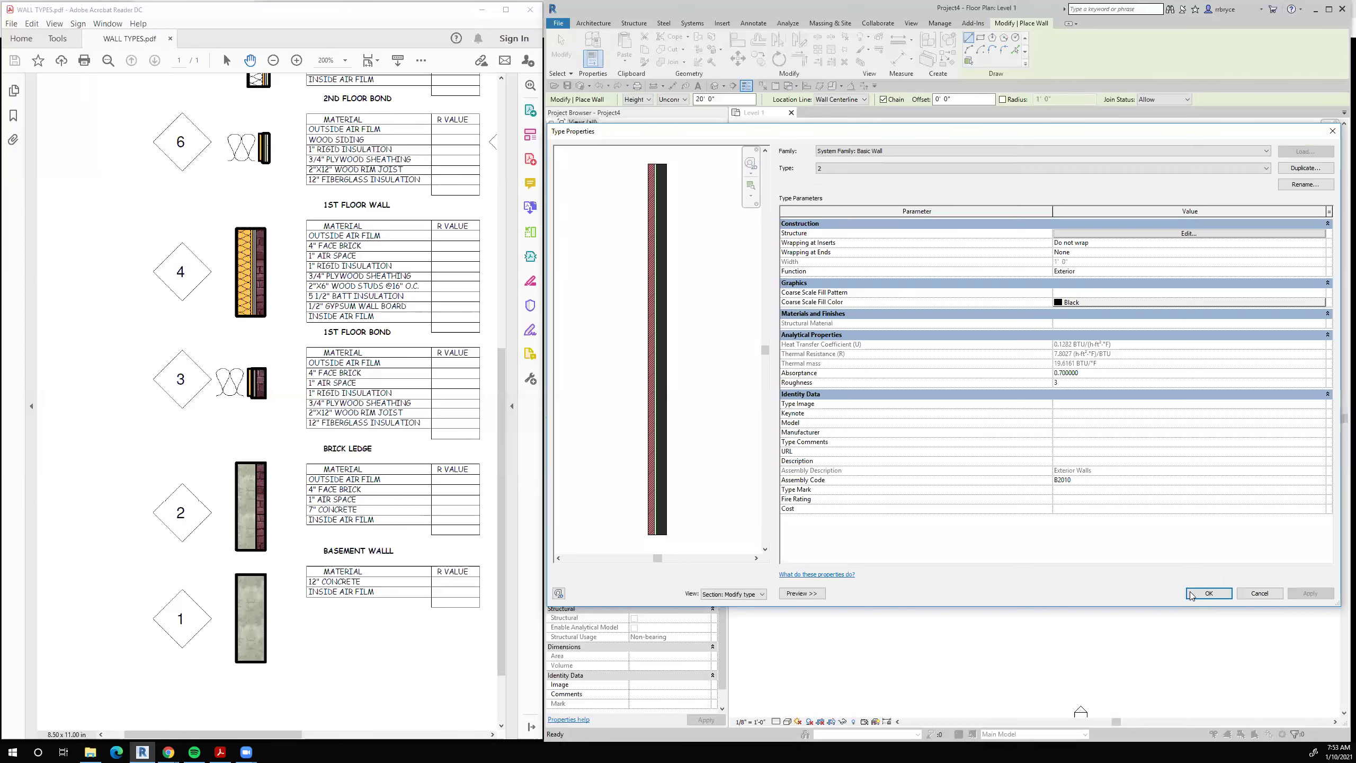